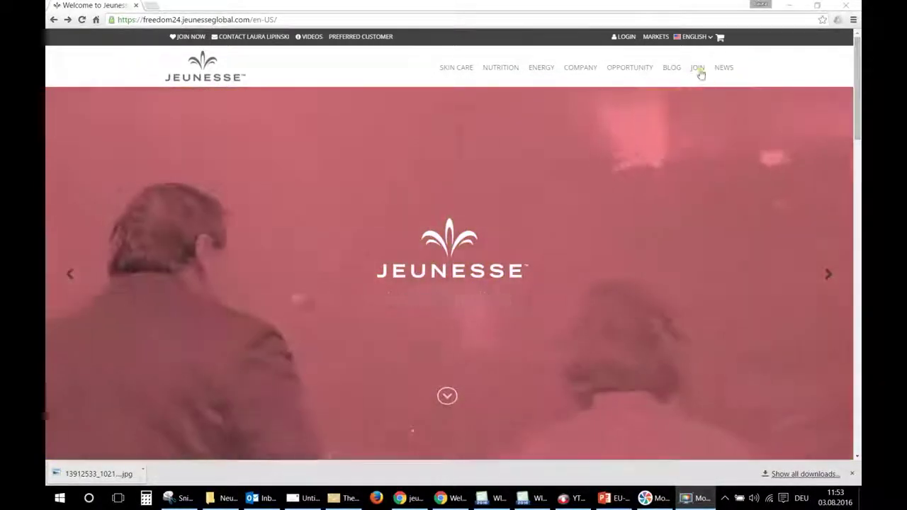
- Start a JOIN application with CHRISTMAS ISLAND as the signup region and continue in English
left_click(698, 69)
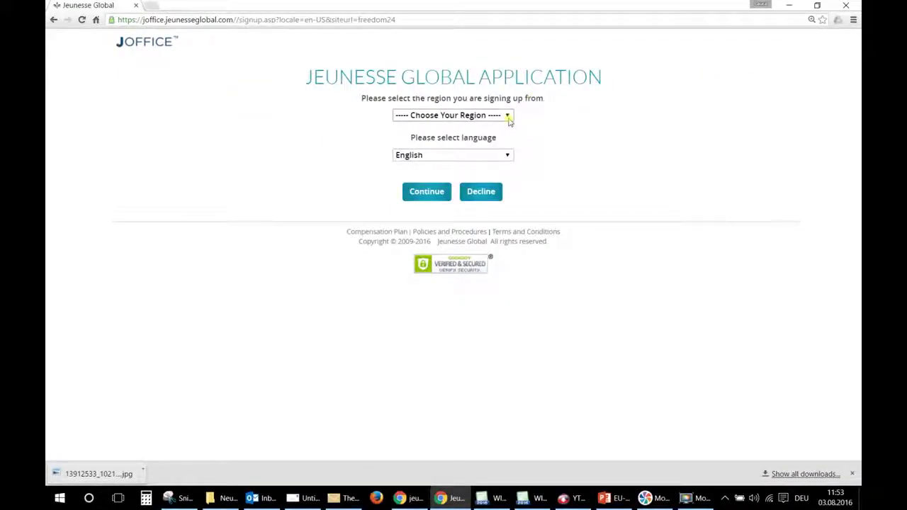
left_click(507, 117)
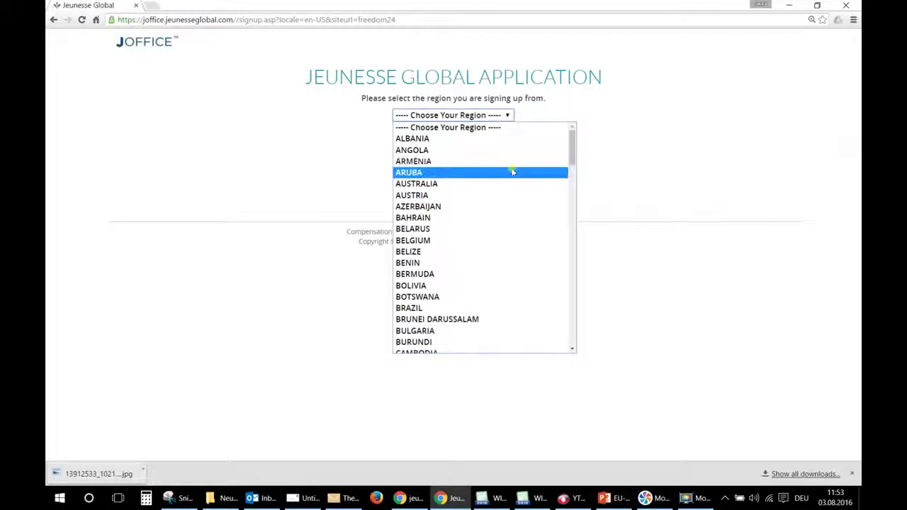
scroll(512, 173, "down", 3)
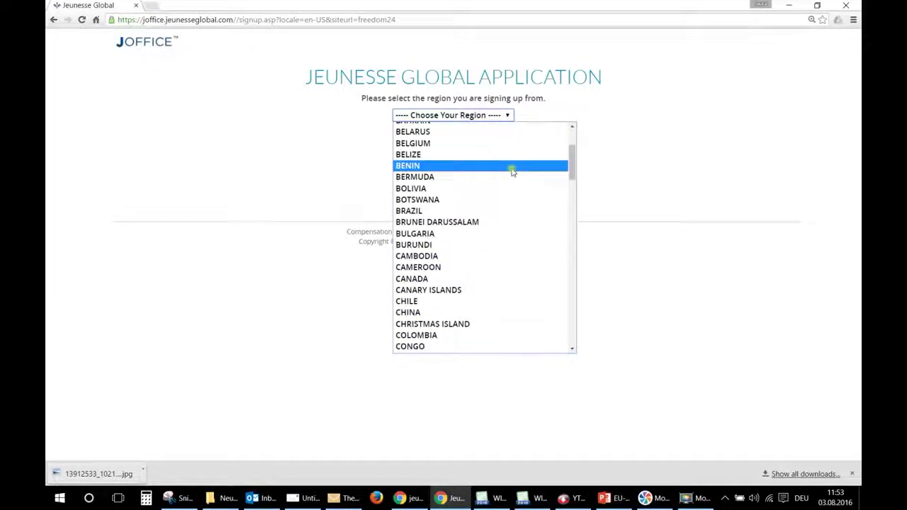
left_click(533, 326)
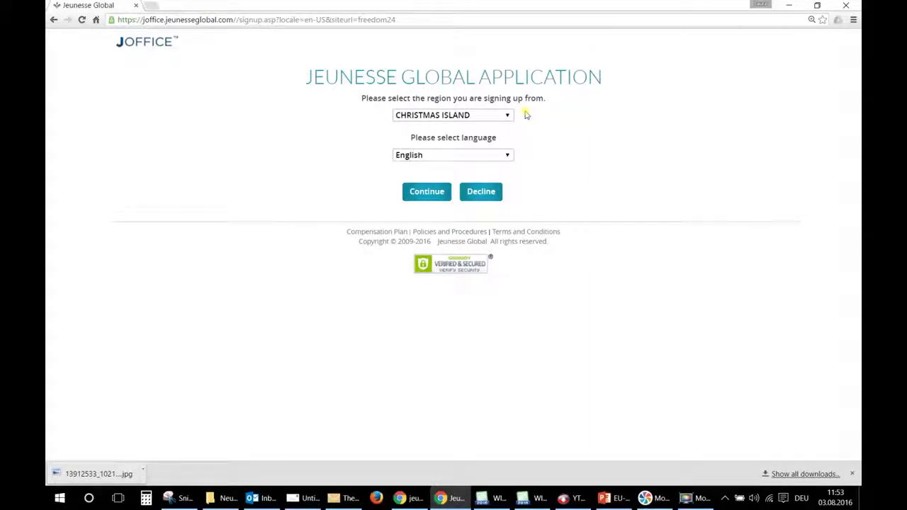
left_click(421, 193)
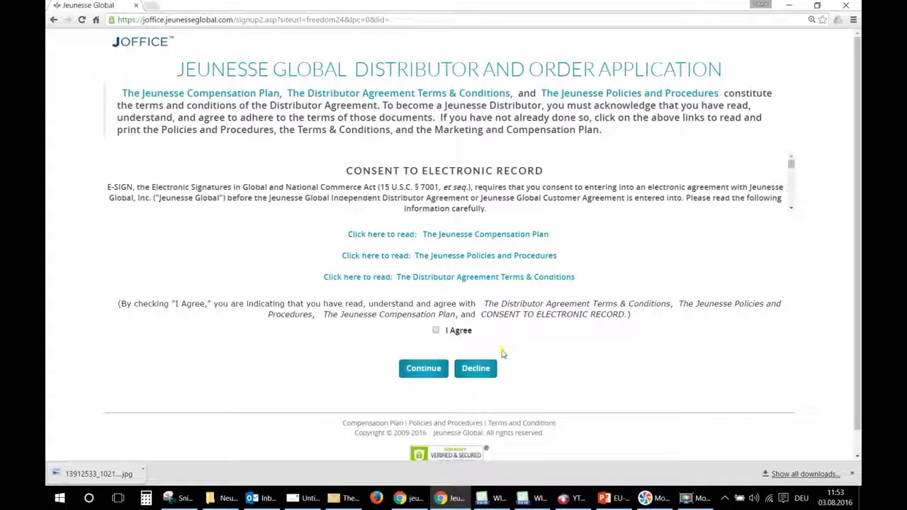
- Accept the distributor agreement with I Agree and continue to the registration form
left_click(436, 331)
left_click(414, 376)
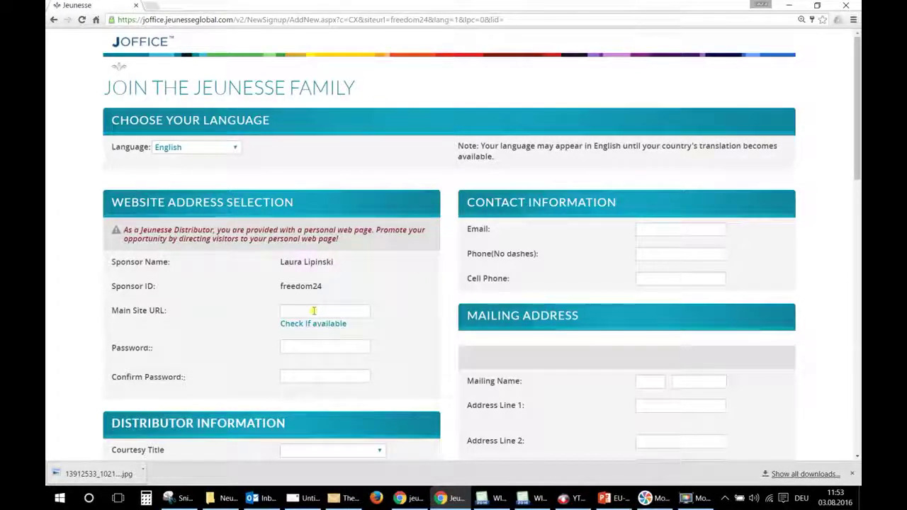
- Enter indiatest1 as the Main Site URL and confirm it is available
left_click(314, 310)
type("india")
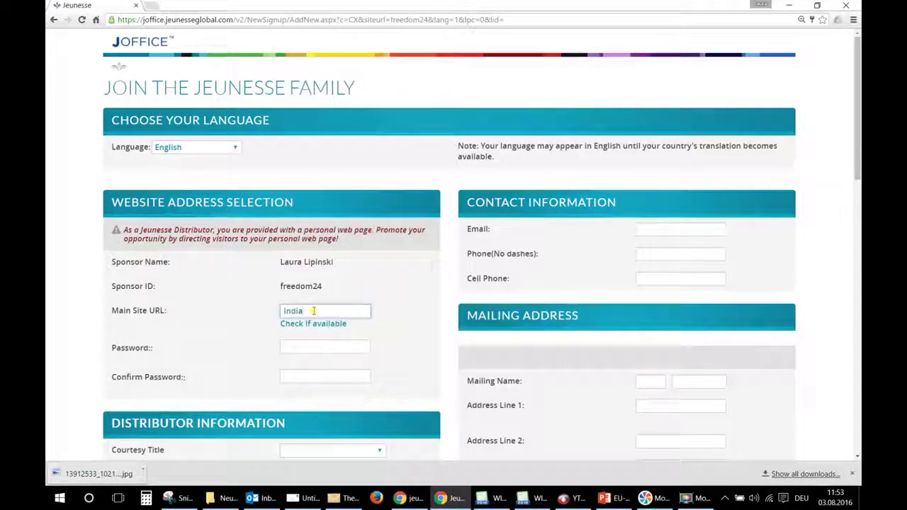
type("test")
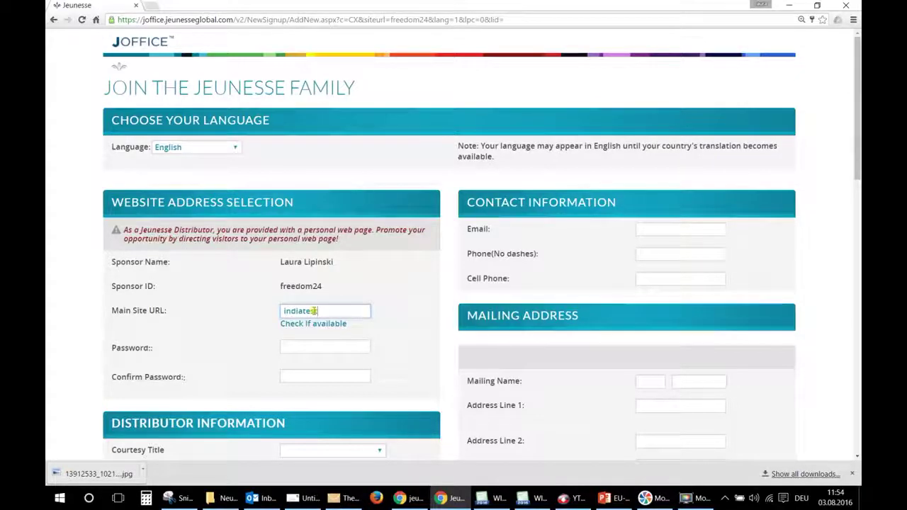
type("eam1")
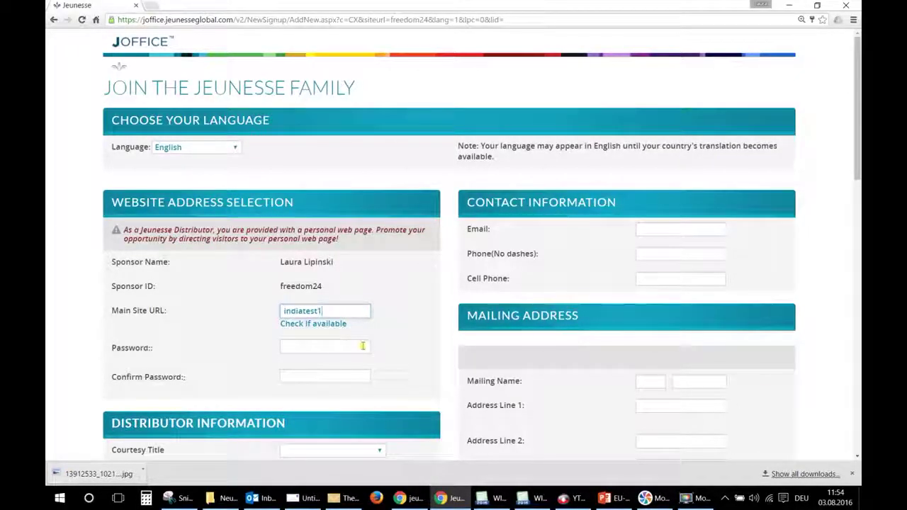
left_click(320, 330)
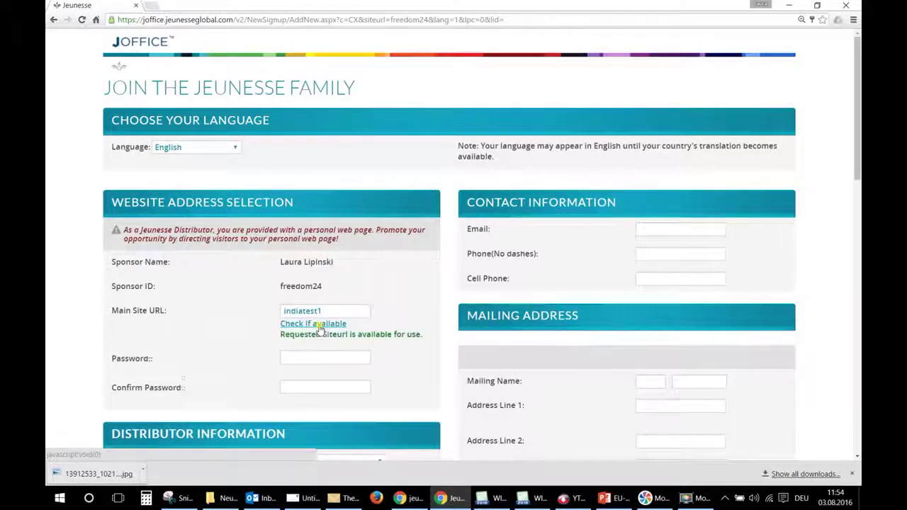
- Enter the account password and confirm it in Confirm Password
left_click(330, 358)
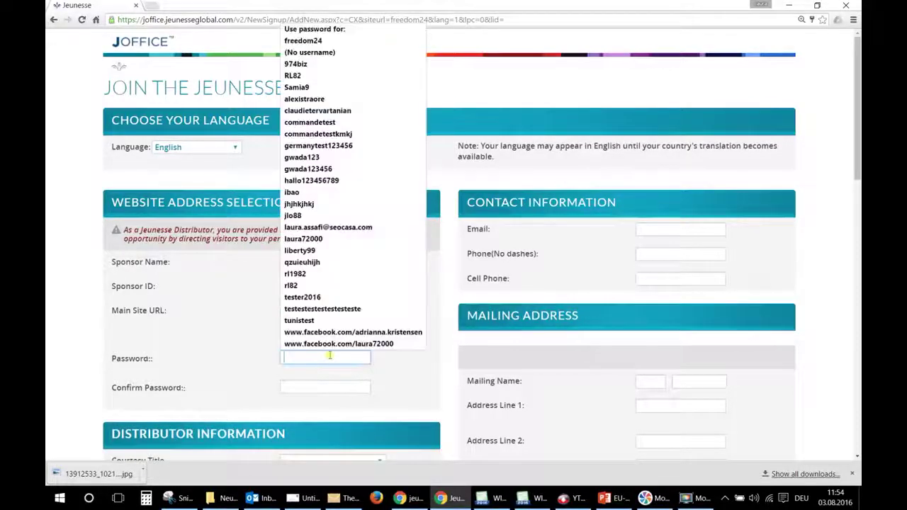
type("•••••••")
key("Tab")
type("•••••••")
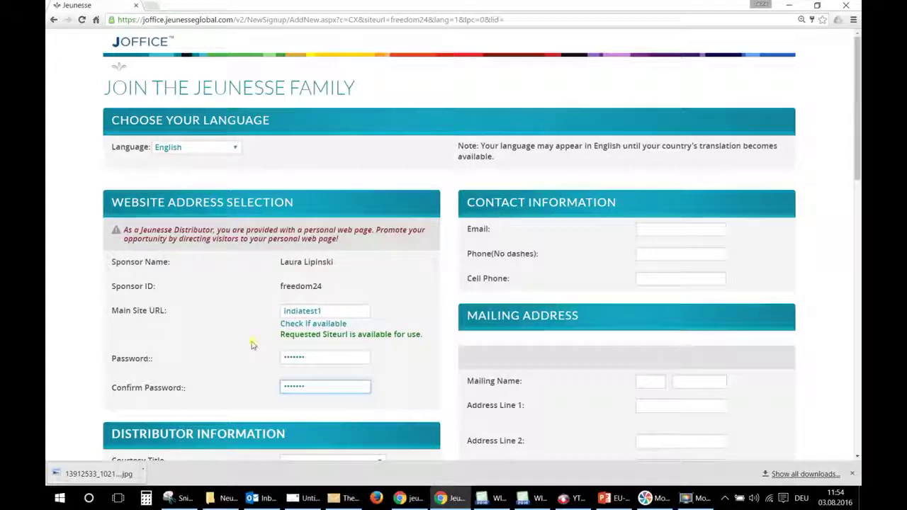
left_click(253, 345)
scroll(253, 345, "down", 2)
- Set courtesy title Mr. and enter the distributor's first and last name
left_click(296, 315)
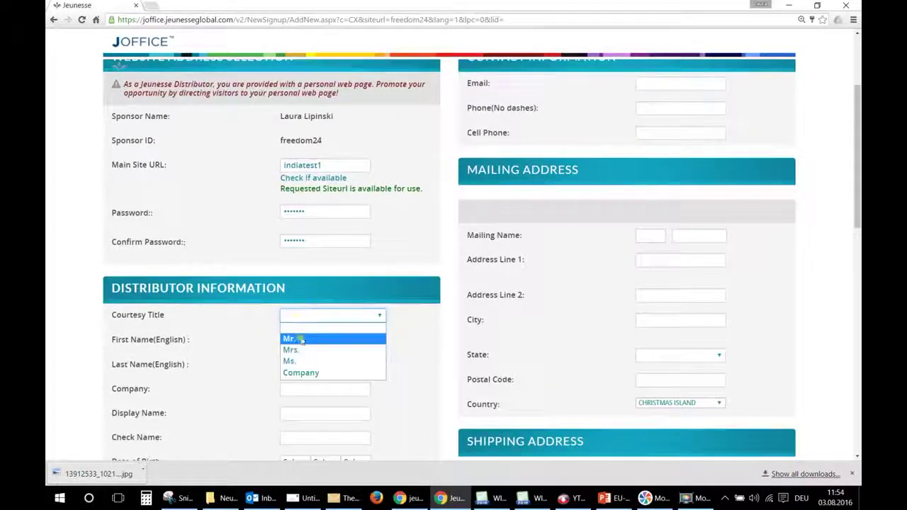
left_click(298, 337)
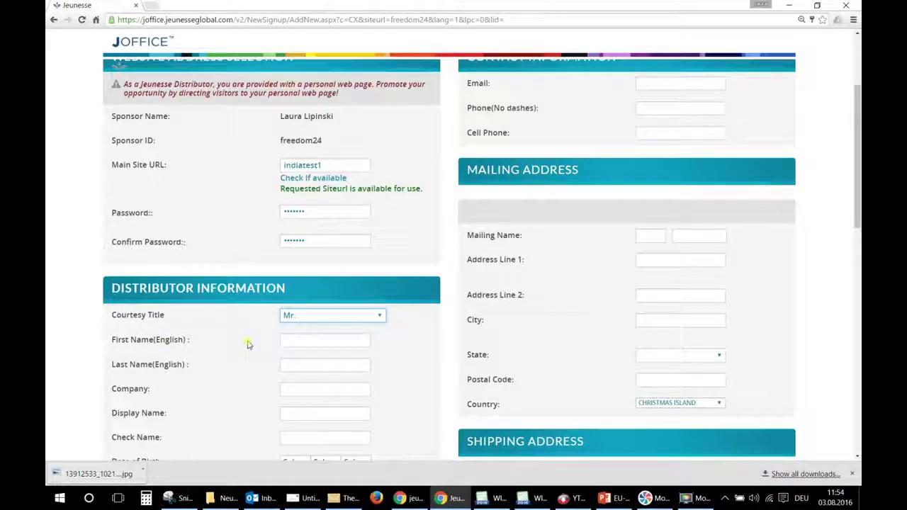
left_click(307, 342)
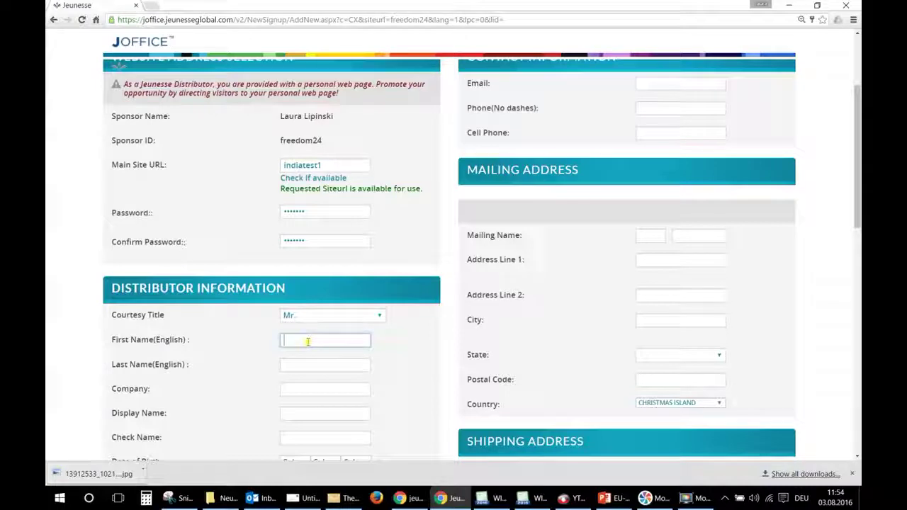
type("test-")
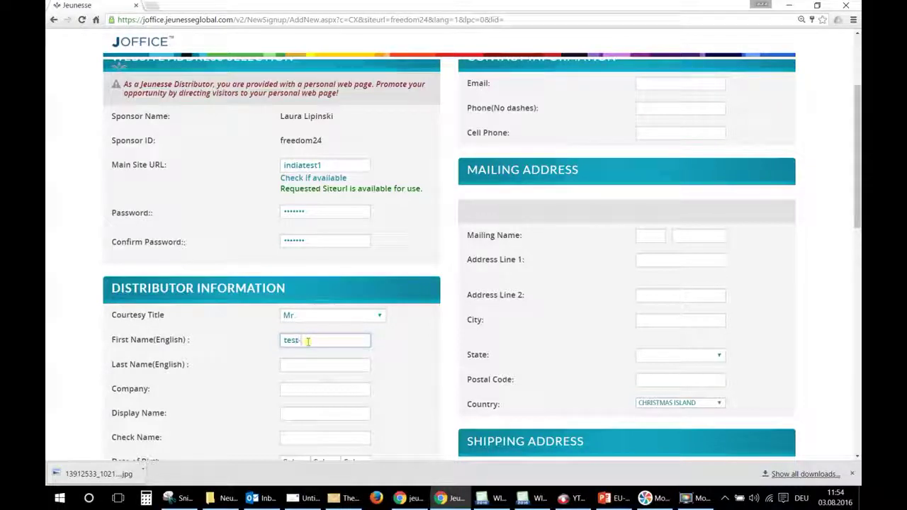
key("BackSpace")
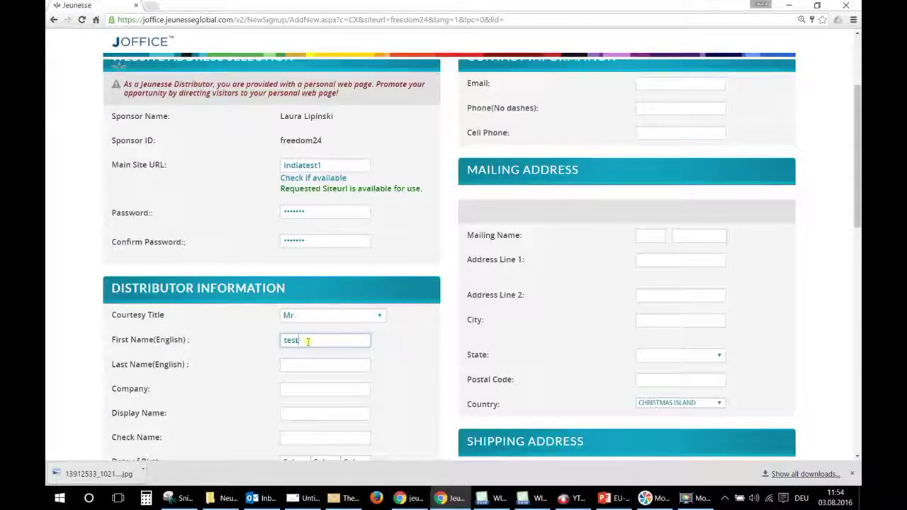
key("BackSpace")
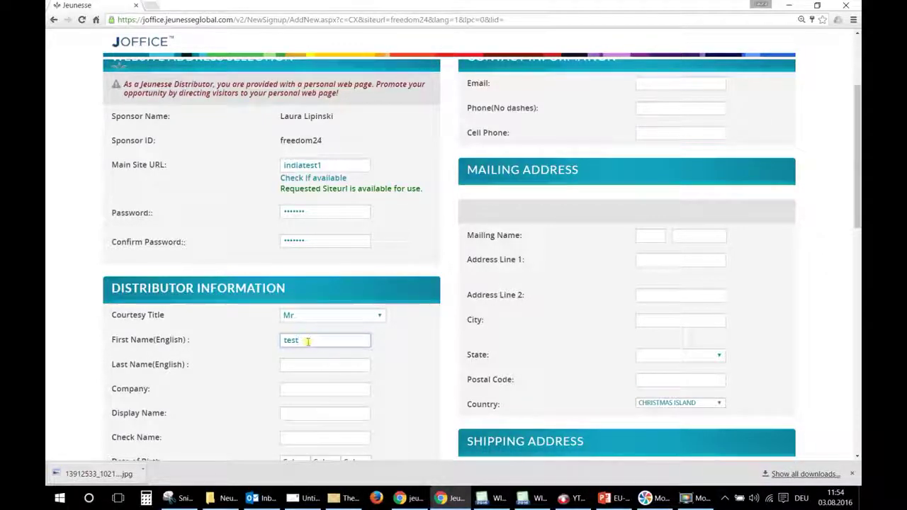
left_click(318, 367)
type("test")
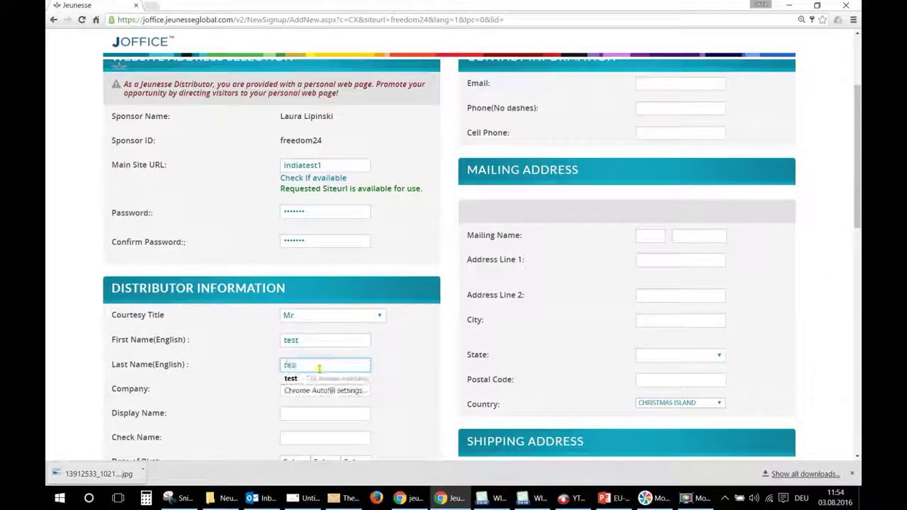
left_click(303, 387)
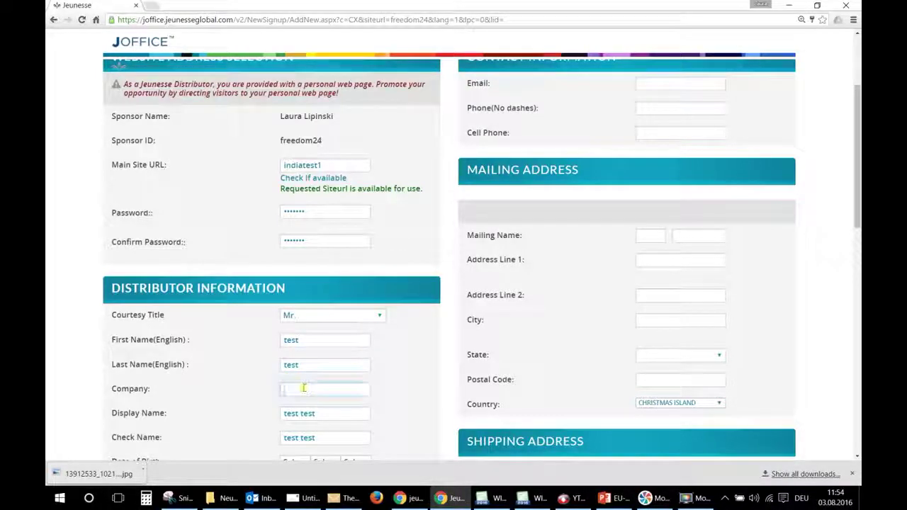
scroll(222, 378, "down", 2)
- Set the date of birth to 01-Jan, 18, 1967 and keep identification type CPF
left_click(294, 317)
left_click(294, 338)
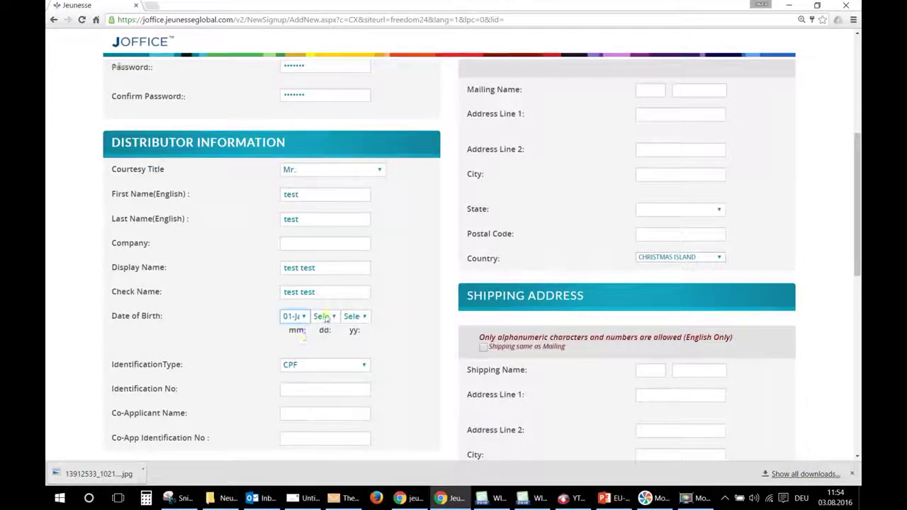
left_click(324, 316)
left_click(318, 286)
left_click(353, 316)
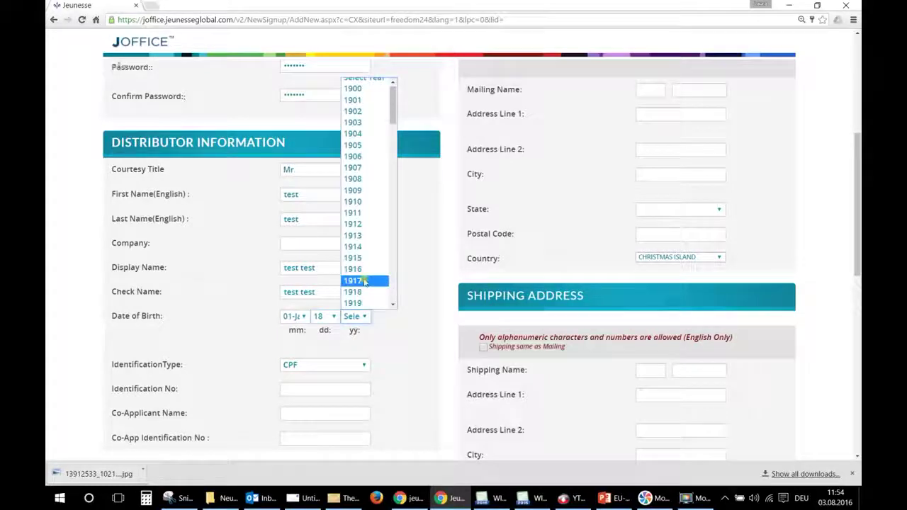
scroll(375, 278, "down", 8)
left_click(373, 264)
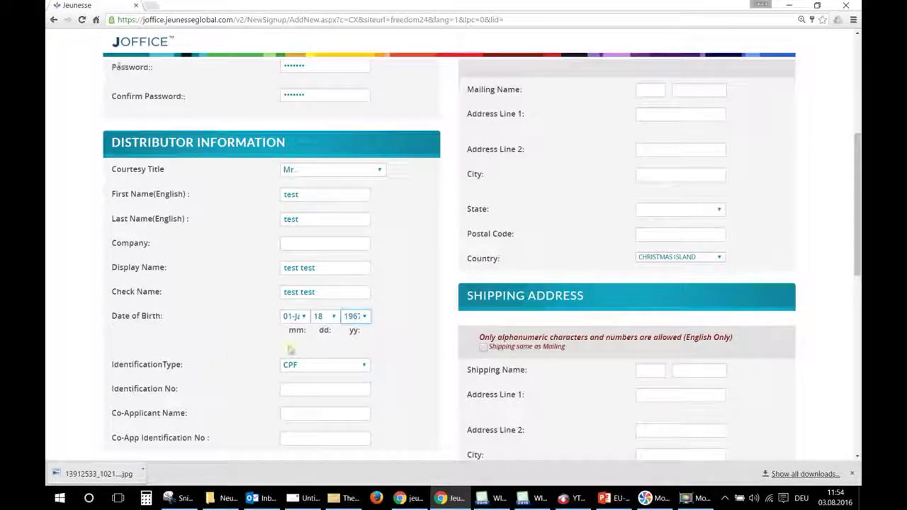
left_click(316, 369)
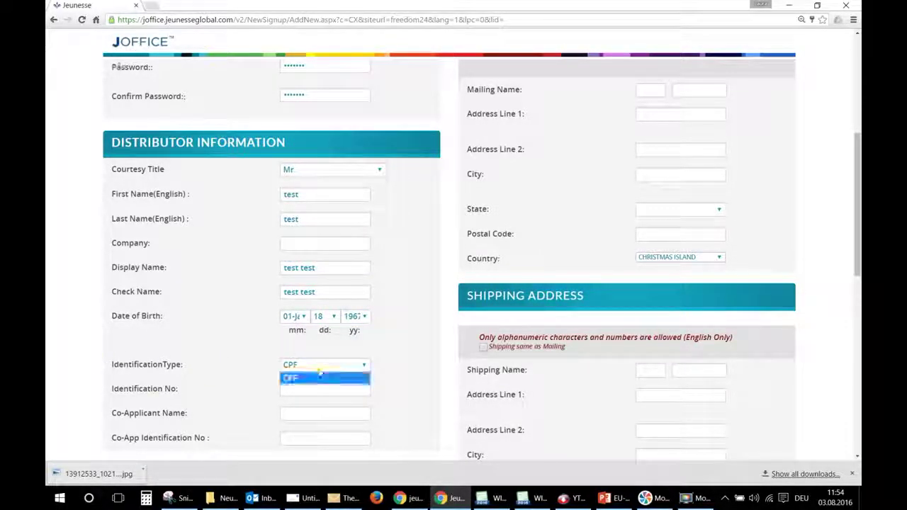
left_click(314, 371)
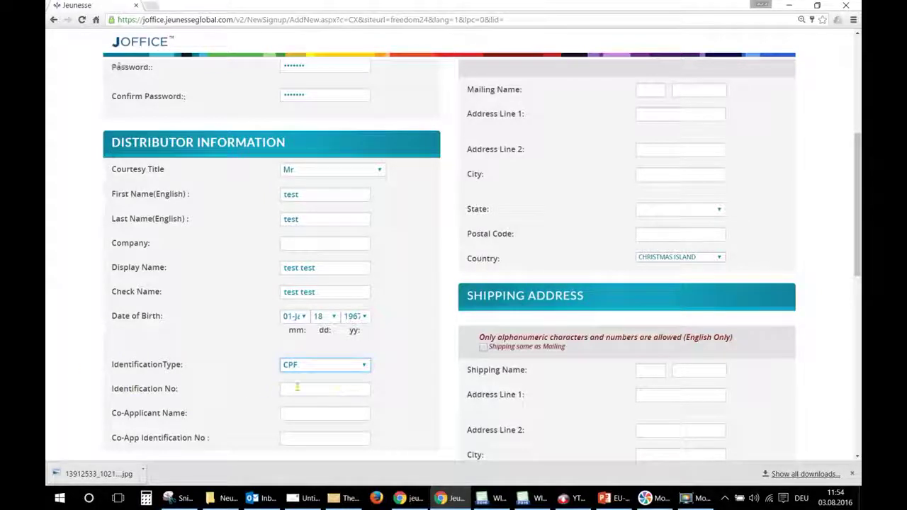
scroll(212, 382, "down", 2)
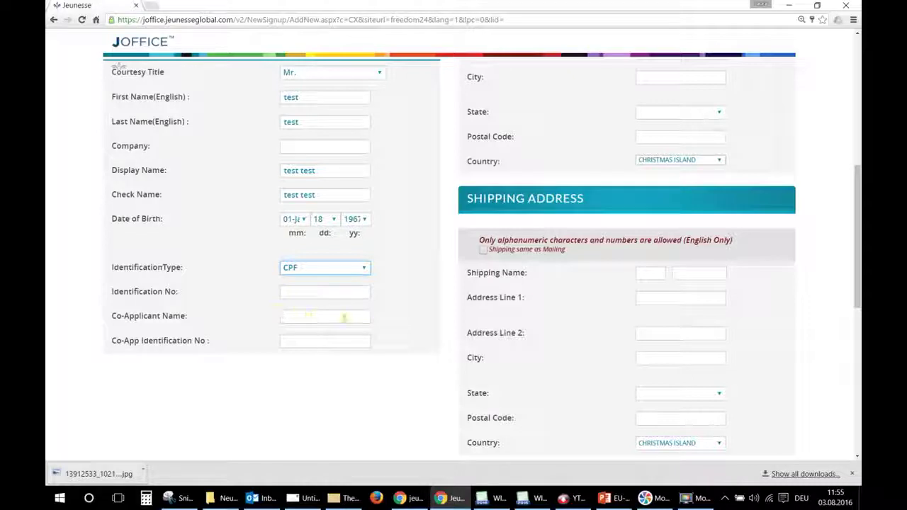
- Fill in the contact e-mail address and the phone number without dashes
scroll(400, 320, "up", 4)
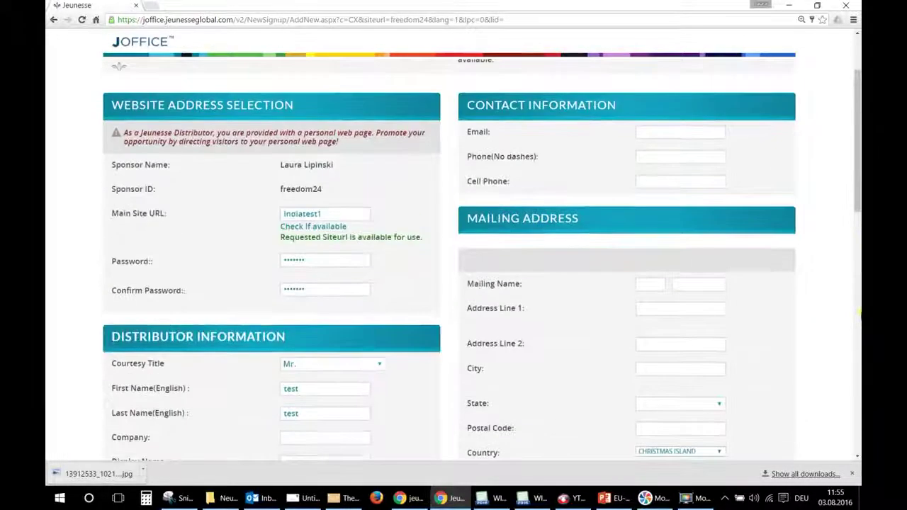
left_click(699, 131)
type("test@test.com")
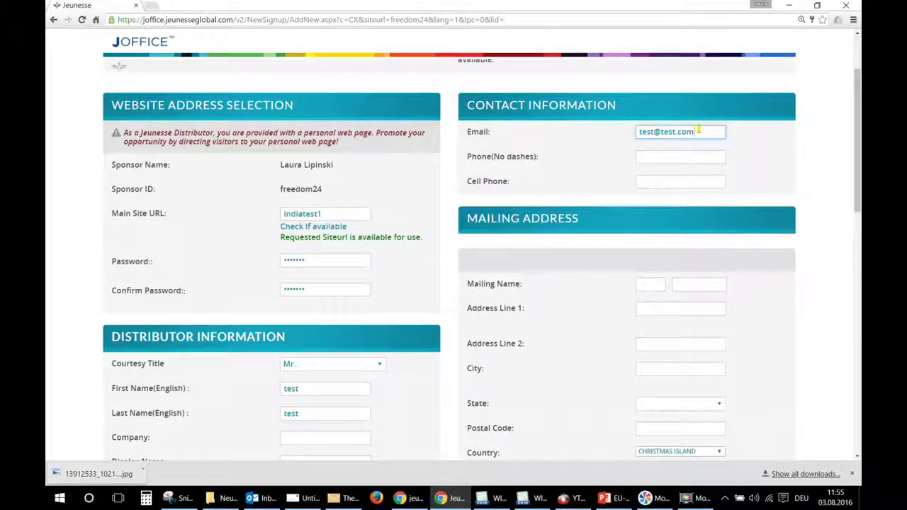
key("Tab")
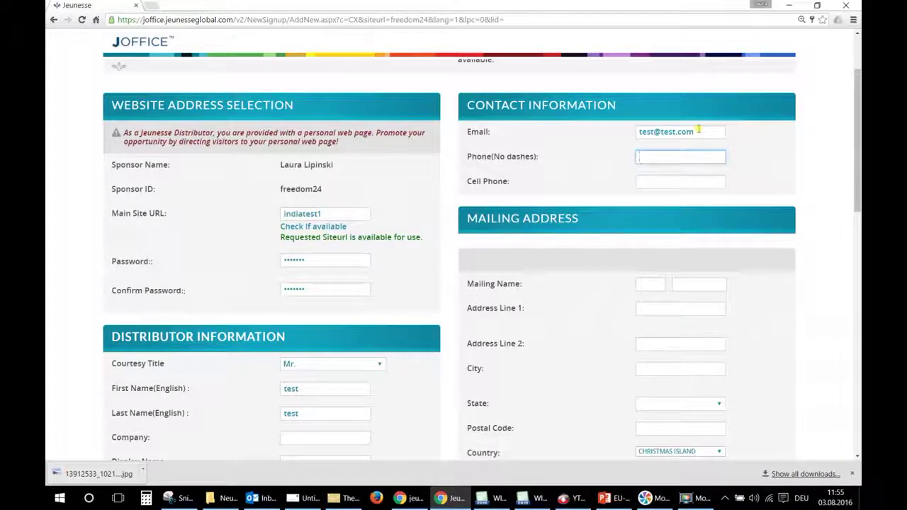
type("0123456789")
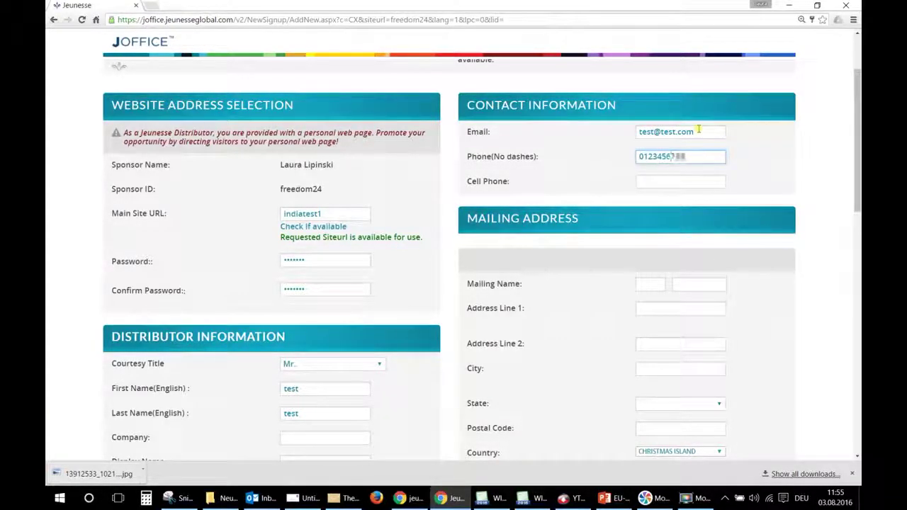
scroll(702, 298, "down", 1)
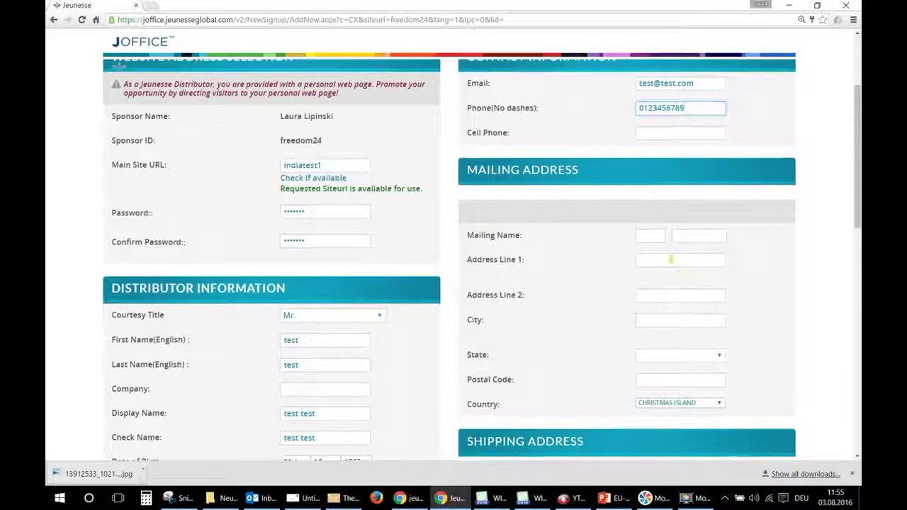
left_click(649, 235)
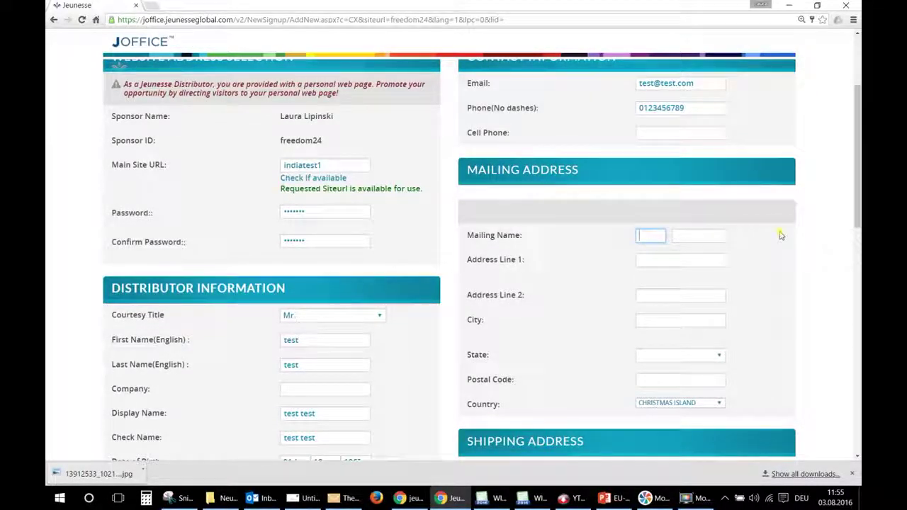
- Enter the mailing name and the first address line
type("test")
key("Tab")
type("test")
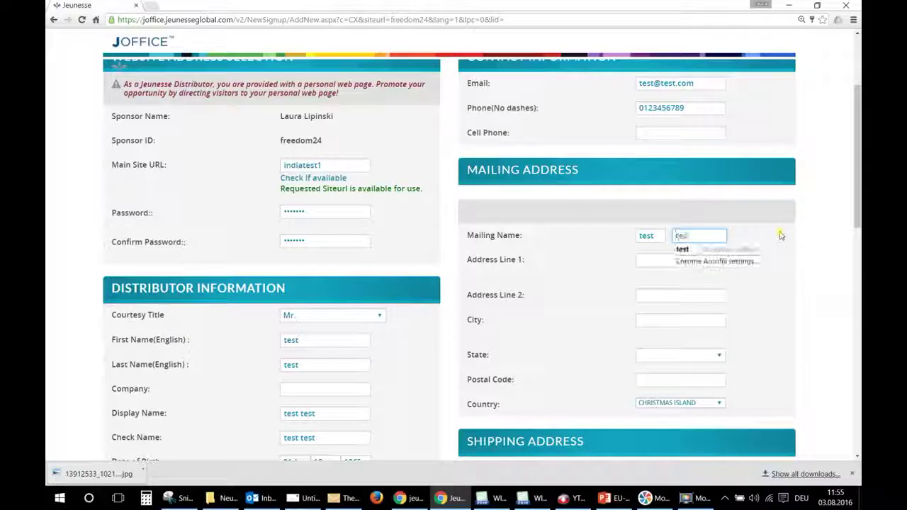
left_click(781, 235)
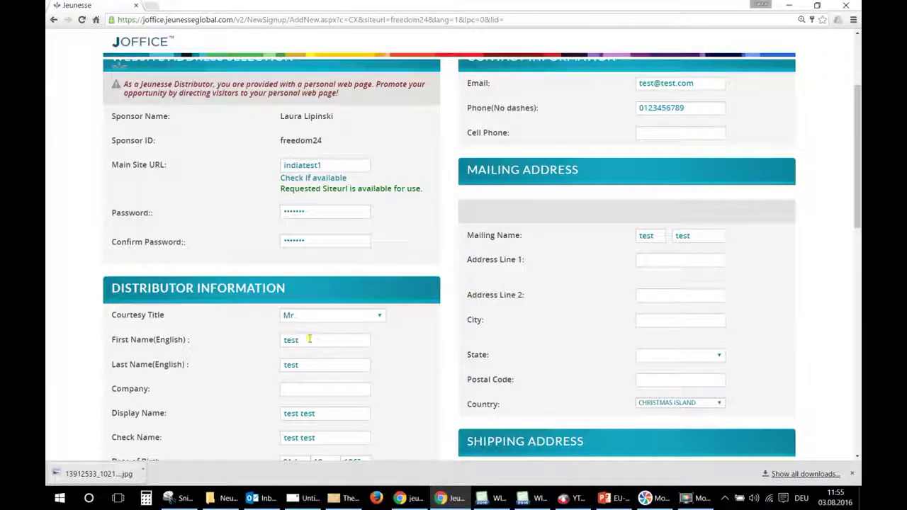
left_click(653, 261)
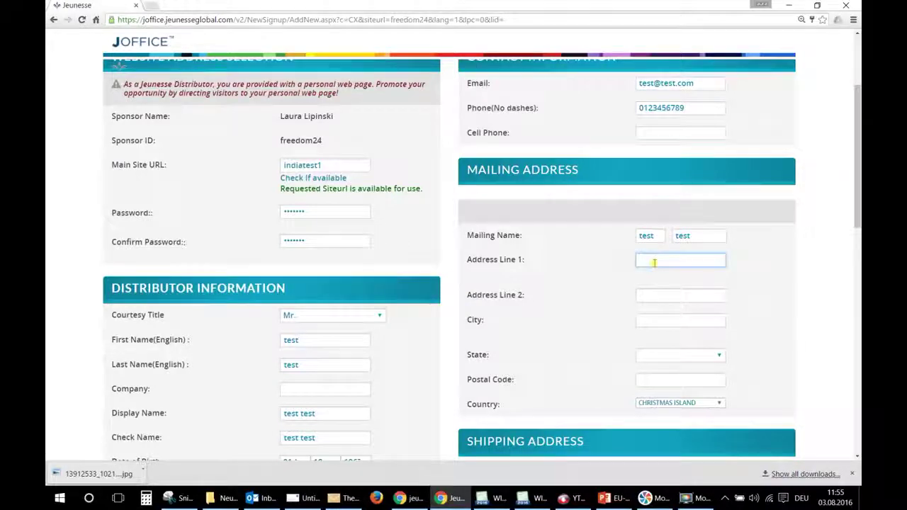
type("test 123")
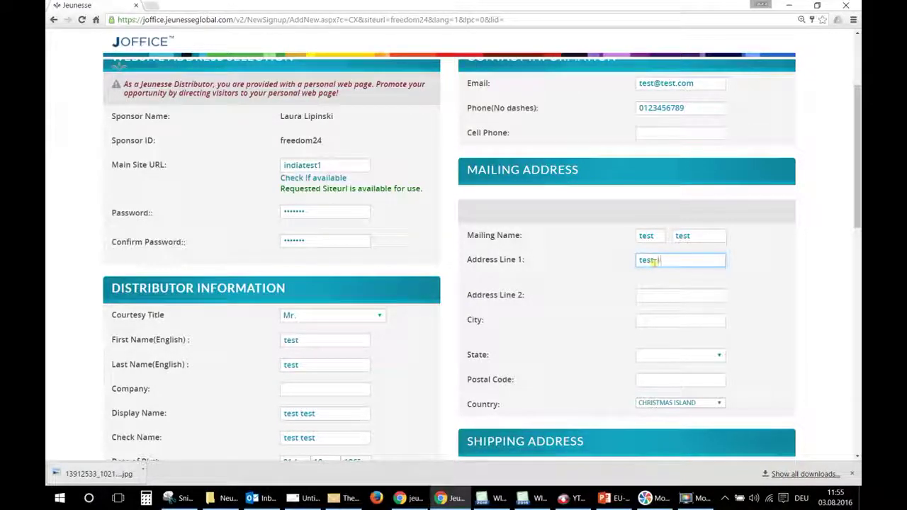
- Fill in the city, choose state CHRISTMAS ISLAND, and enter the postal code
left_click(653, 322)
type("test")
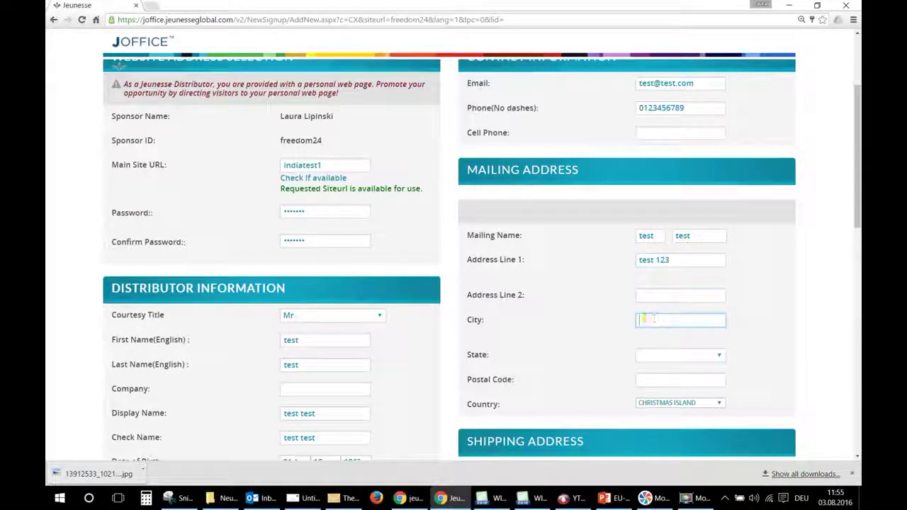
left_click(681, 356)
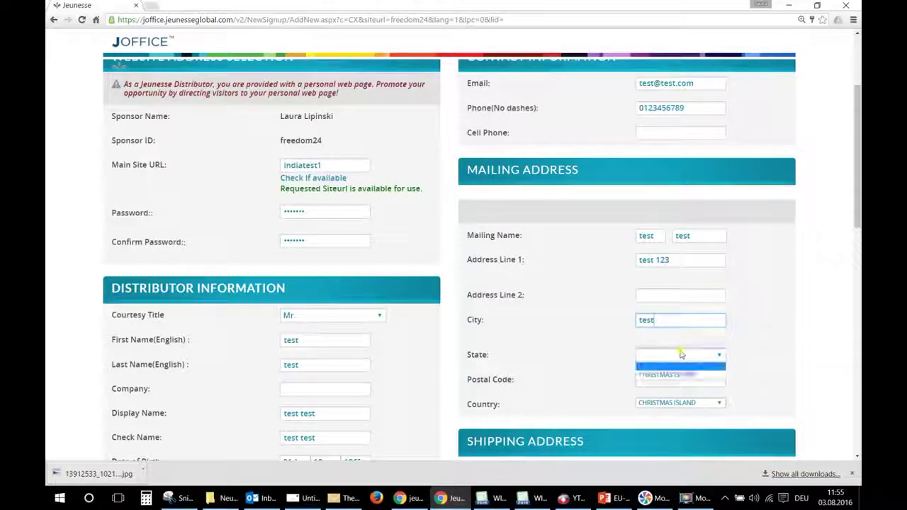
left_click(667, 373)
left_click(664, 384)
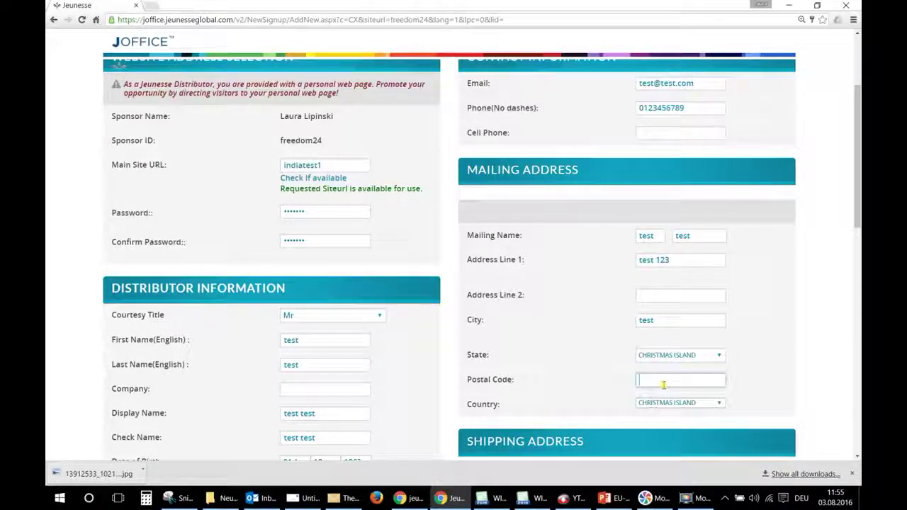
type("123456")
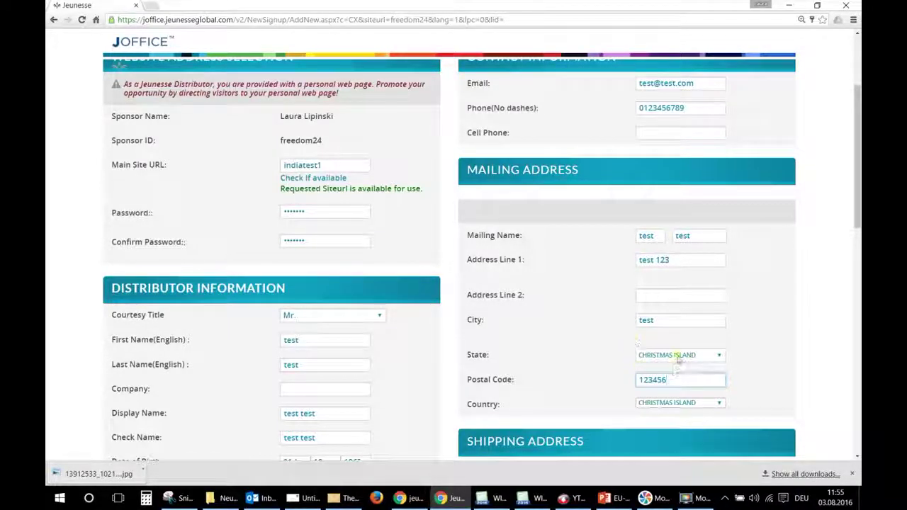
scroll(602, 344, "down", 3)
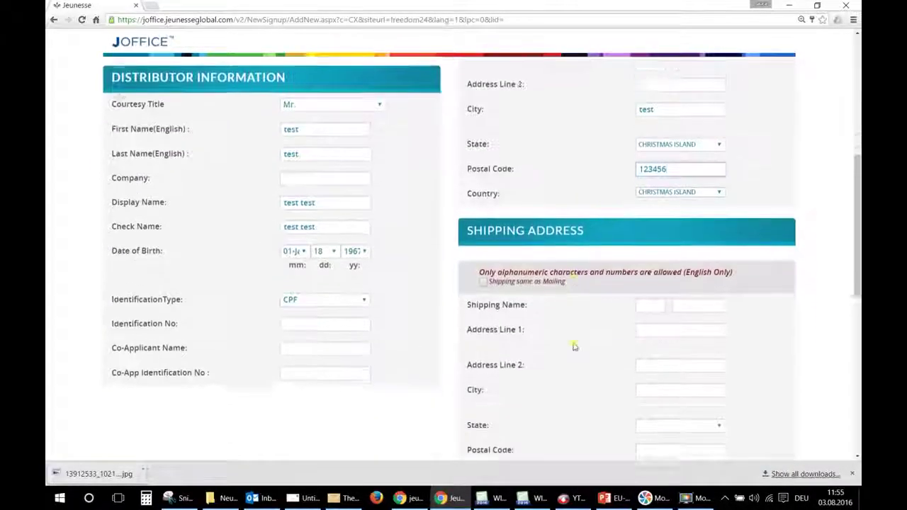
- Set shipping same as mailing and save the site password in Chrome
scroll(623, 234, "up", 2)
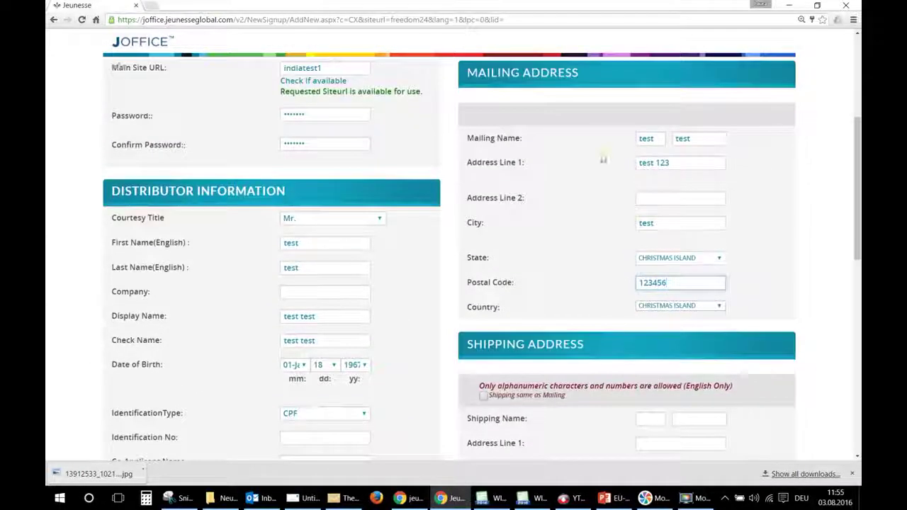
scroll(699, 239, "down", 2)
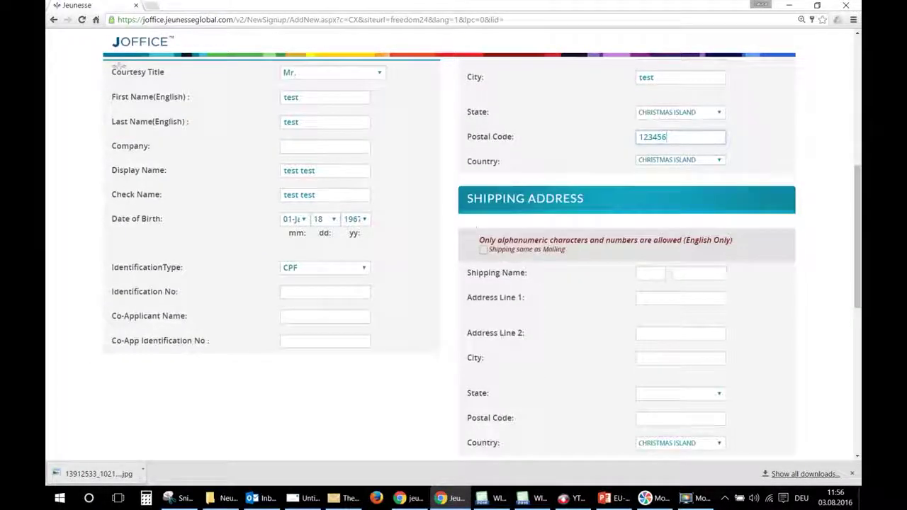
left_click(484, 251)
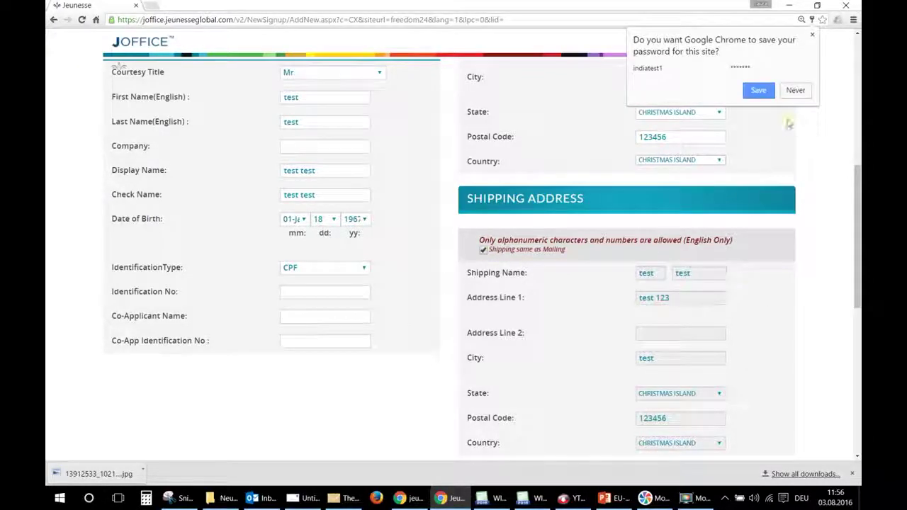
left_click(763, 95)
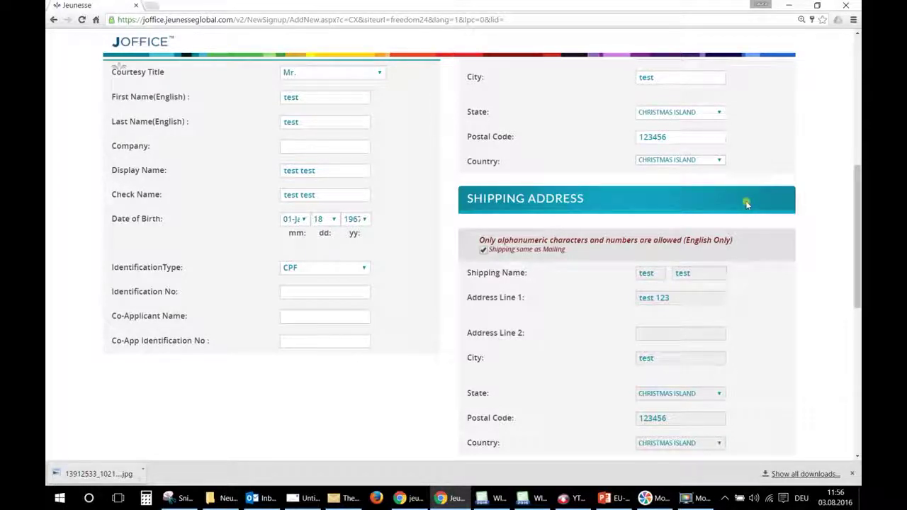
scroll(746, 204, "down", 2)
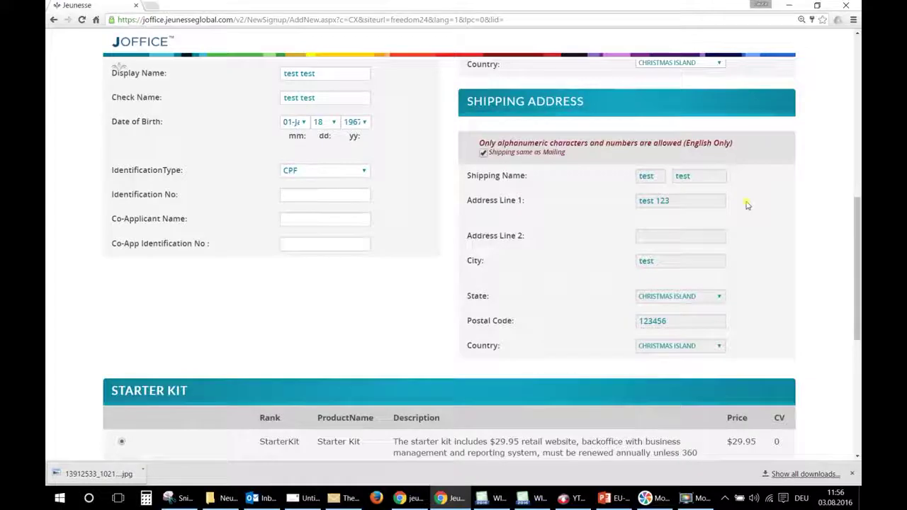
scroll(746, 205, "down", 3)
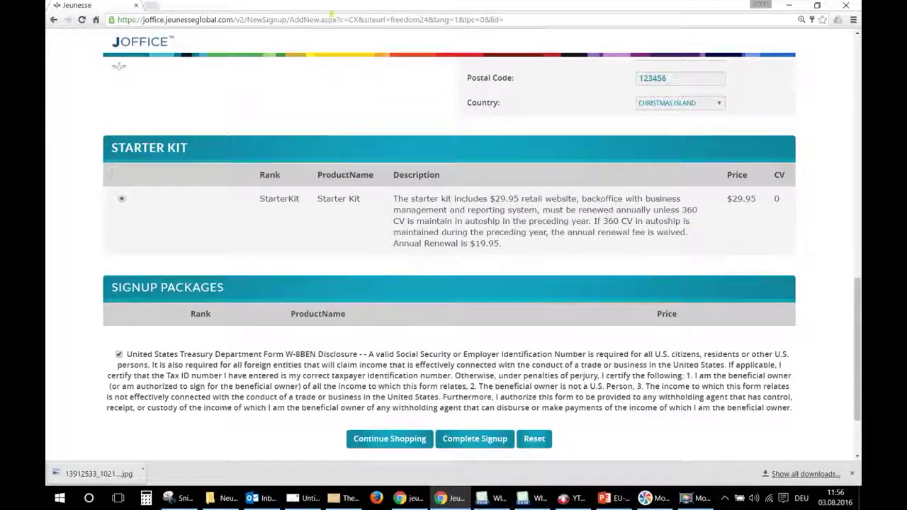
- Open the Skin Care Instantly Ageless (Sachets) page on freedom24.jeunesseglobal.com in a new tab, then return to the signup
left_click(149, 6)
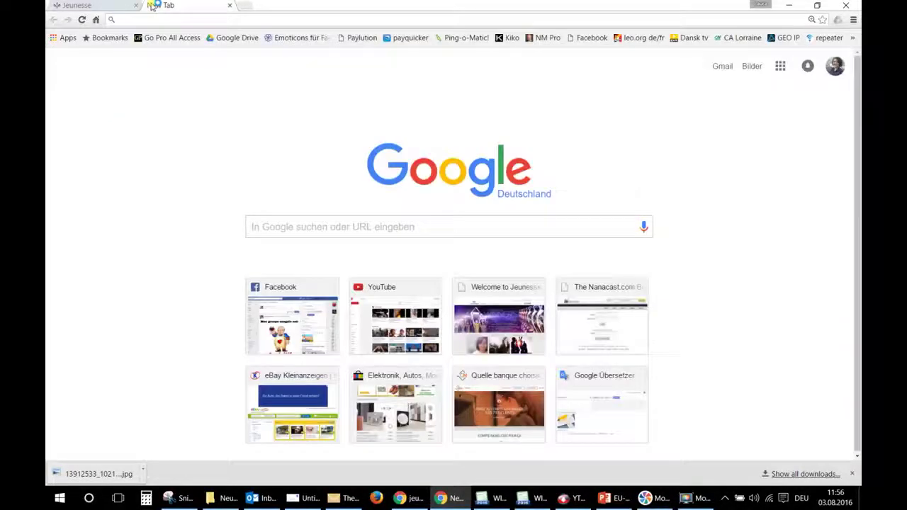
type("fre")
key("Return")
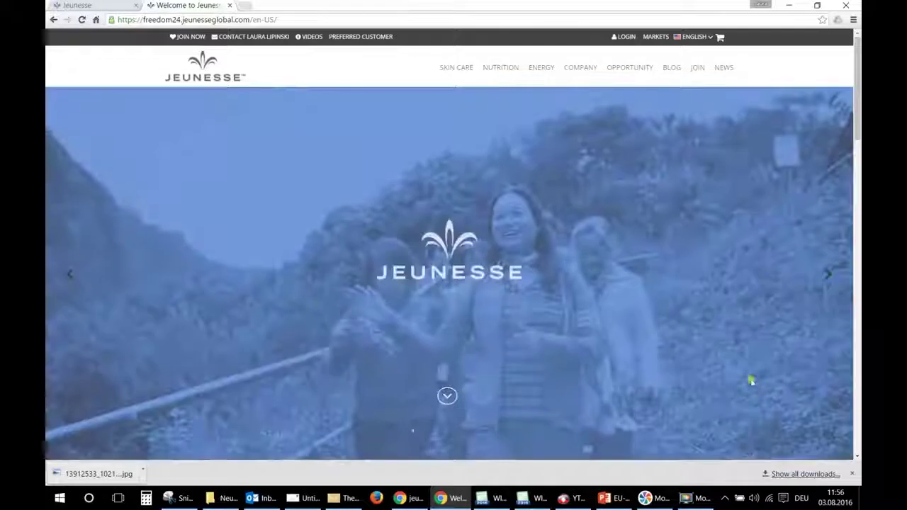
mouse_move(464, 69)
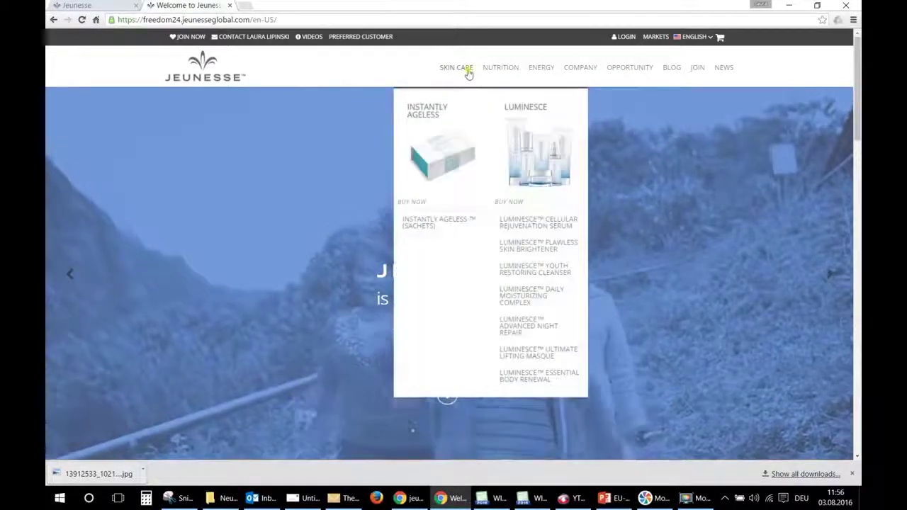
left_click(431, 223)
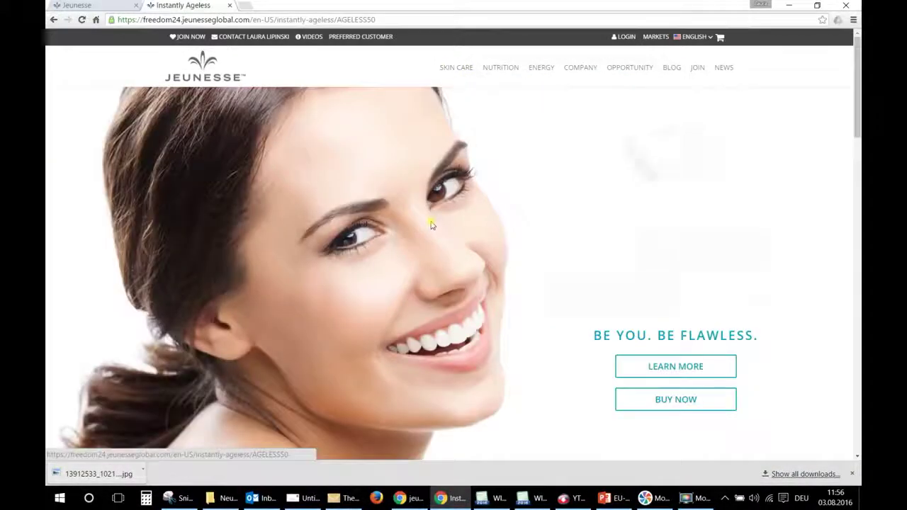
scroll(497, 199, "down", 8)
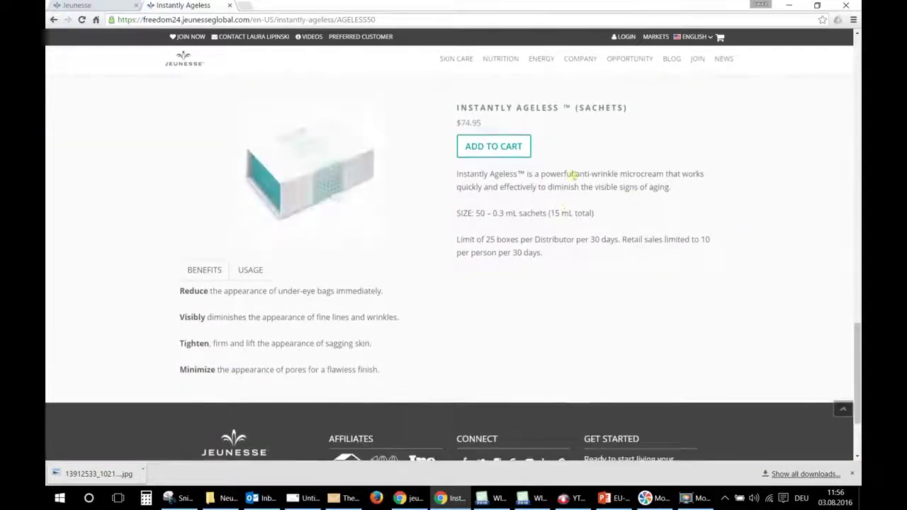
scroll(686, 175, "down", 3)
scroll(688, 177, "up", 5)
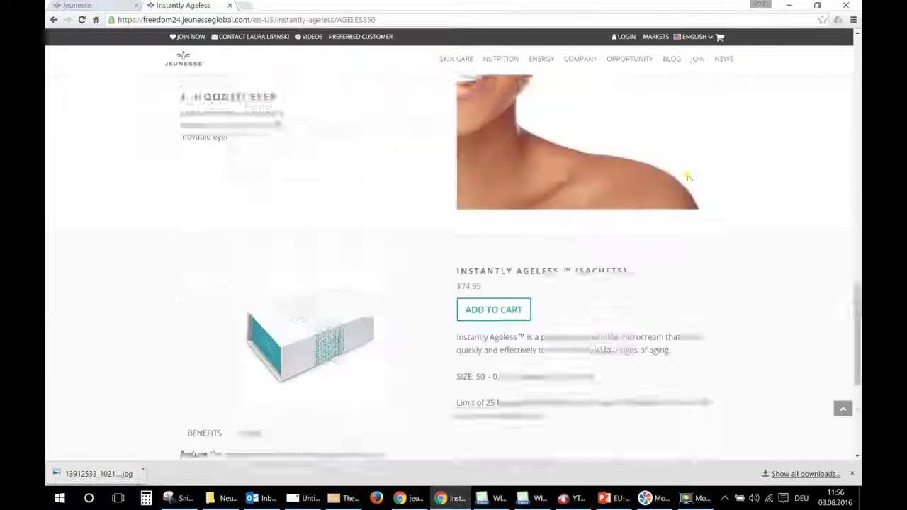
key("ctrl+shift+Tab")
scroll(226, 275, "down", 3)
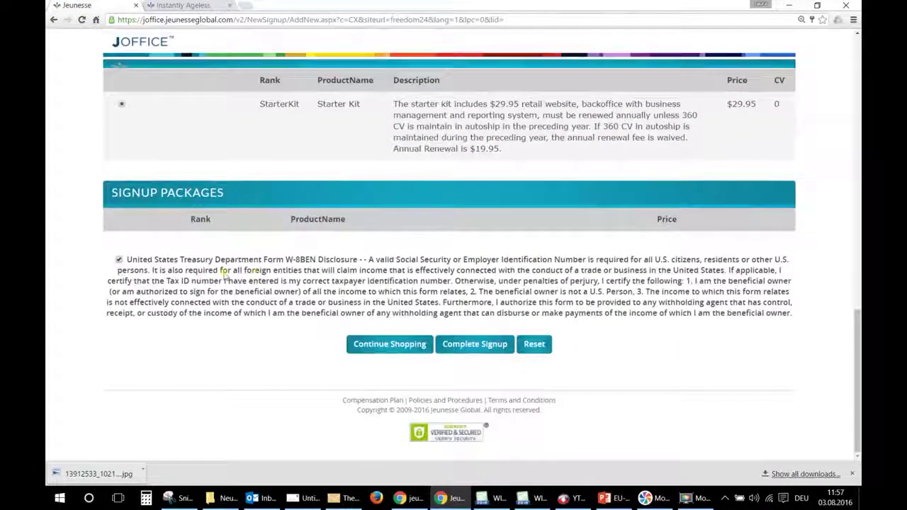
- Complete the signup, choose CreditCard payment, and copy mailing details into billing information
left_click(477, 343)
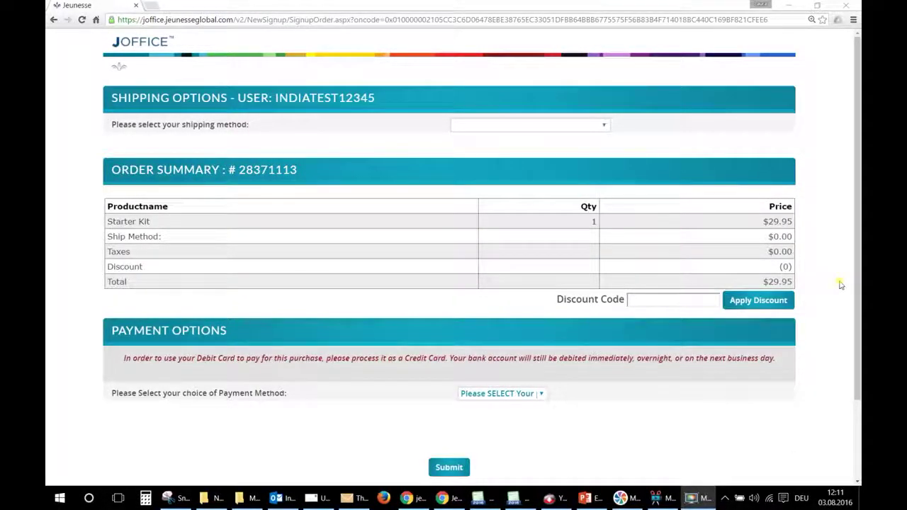
left_click(539, 394)
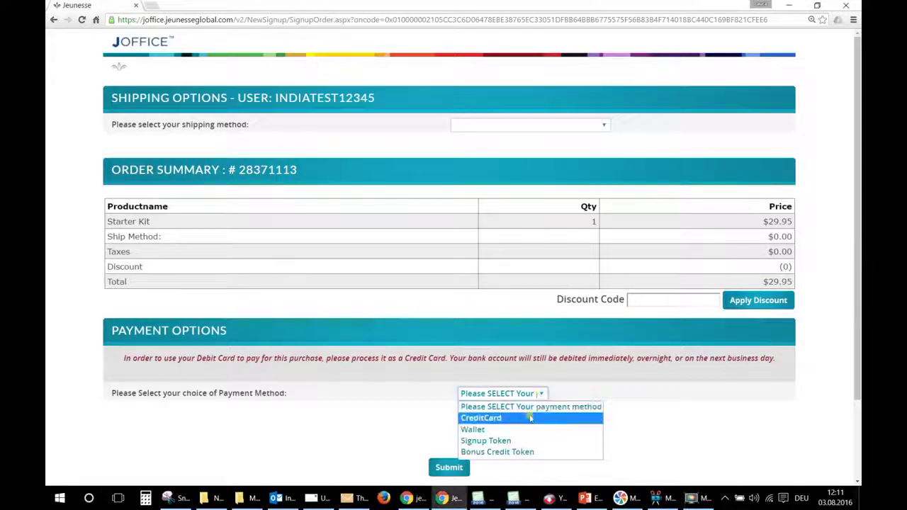
left_click(531, 417)
scroll(730, 398, "down", 3)
scroll(729, 397, "down", 2)
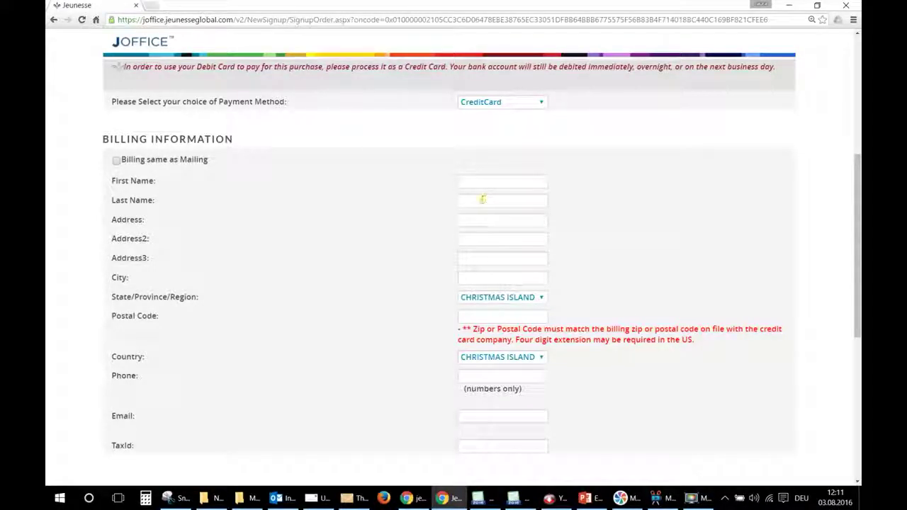
left_click(114, 161)
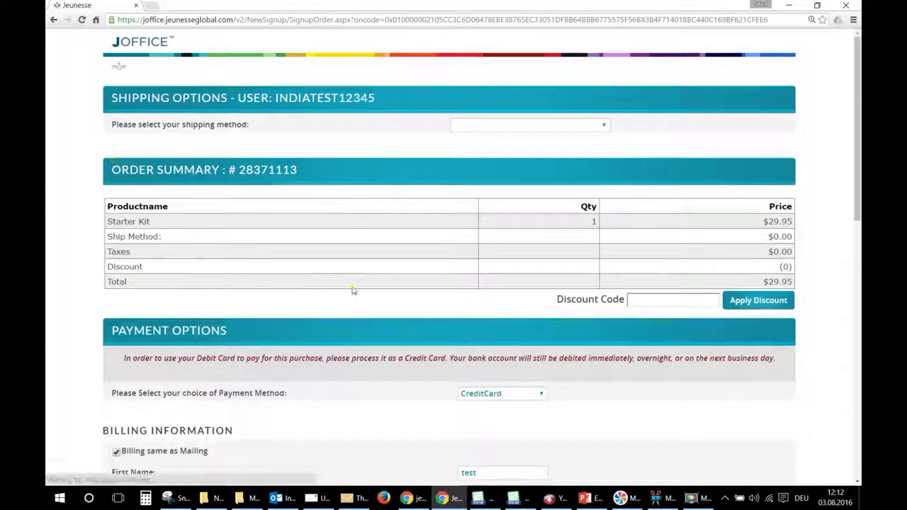
- Scroll down past the billing details to the Credit Card Information section
scroll(354, 289, "down", 3)
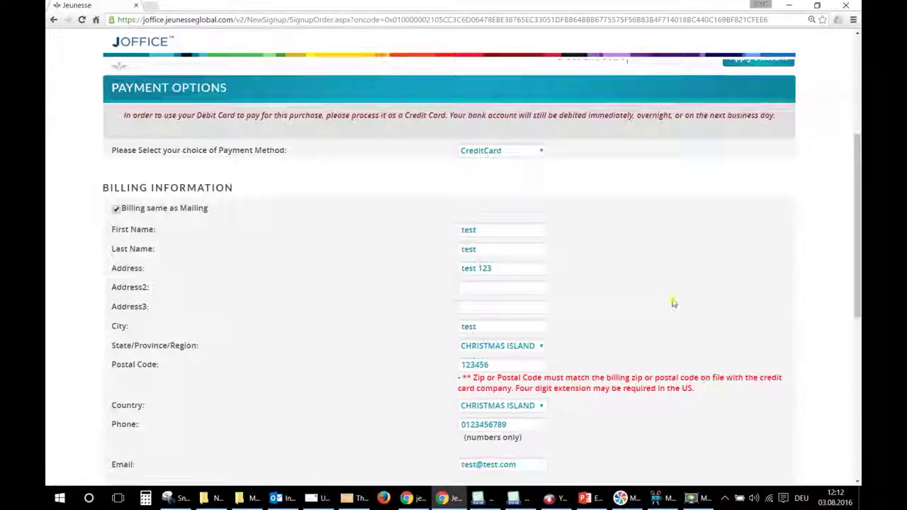
scroll(663, 297, "down", 3)
scroll(412, 278, "down", 2)
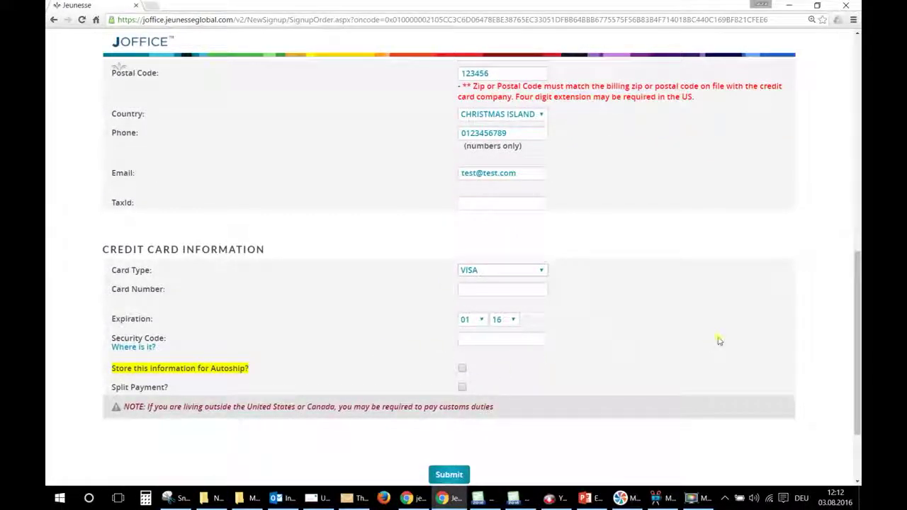
scroll(642, 316, "down", 2)
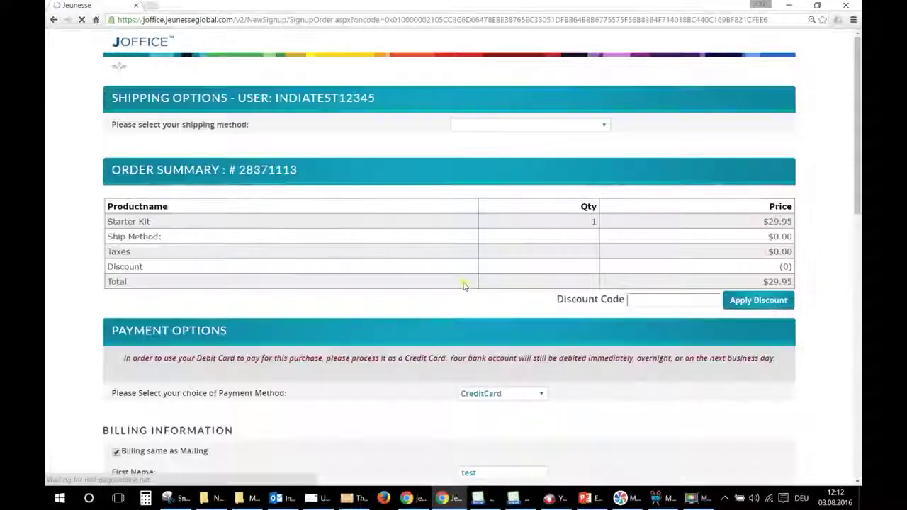
scroll(651, 340, "down", 10)
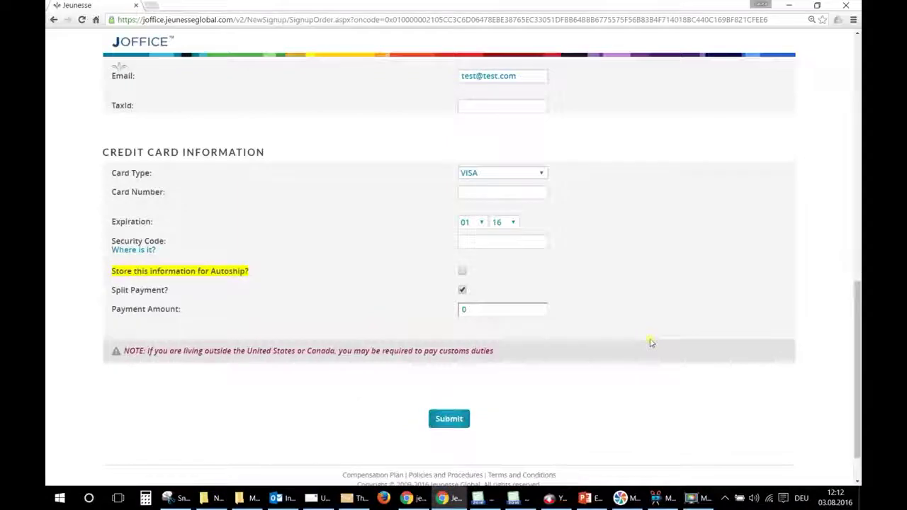
scroll(651, 343, "up", 5)
scroll(651, 343, "down", 2)
scroll(651, 343, "down", 3)
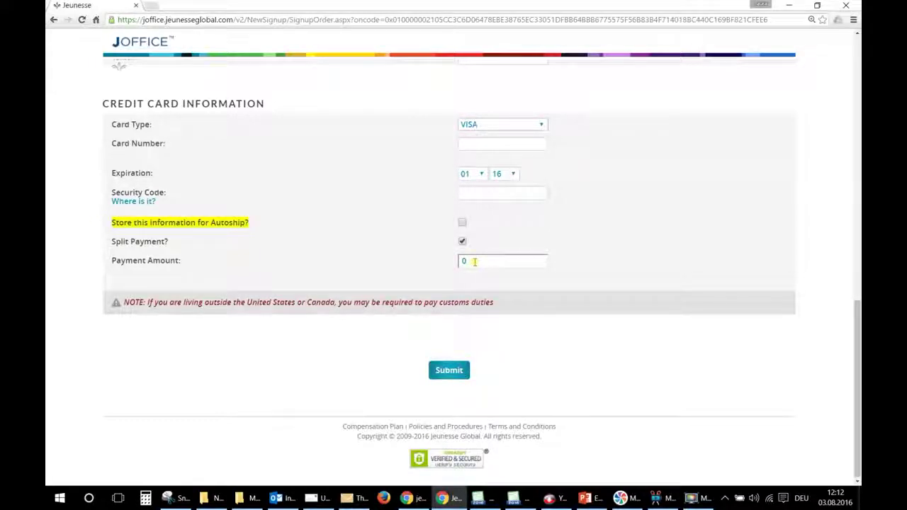
left_click(462, 241)
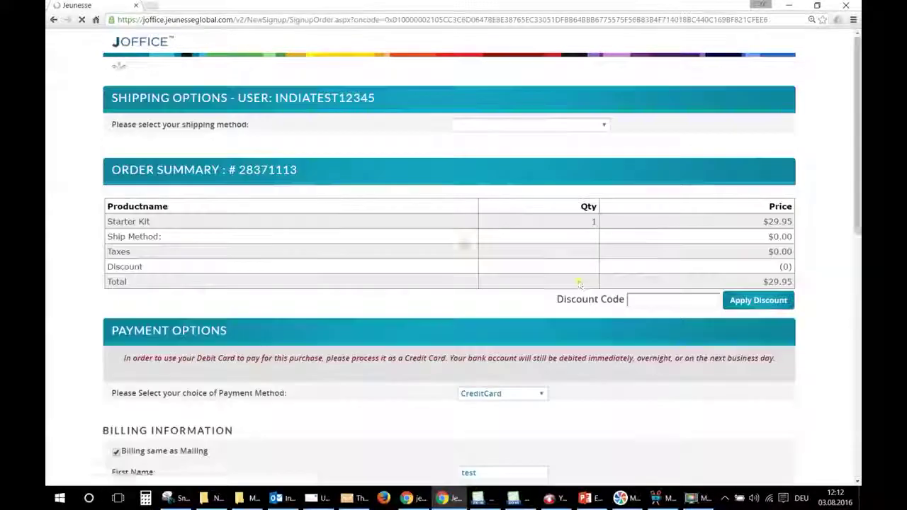